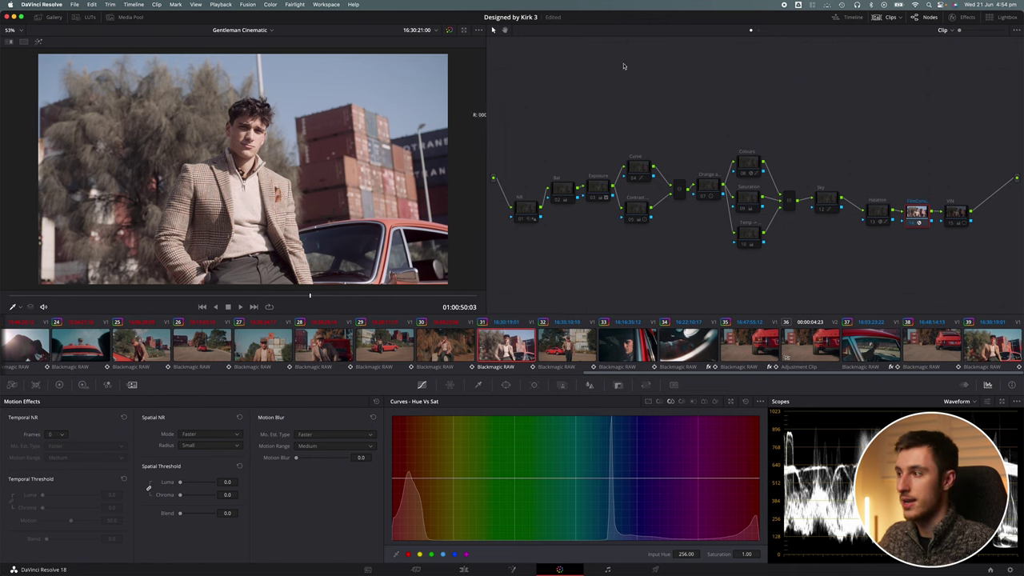
Review the FilmConvert Nitrate settings of the film emulation node.
click(964, 18)
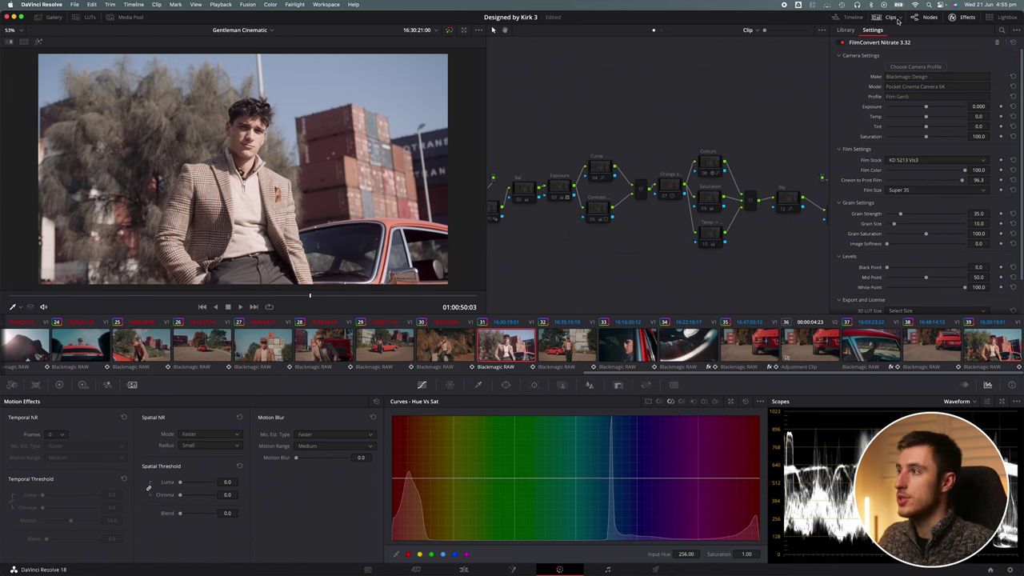
click(963, 17)
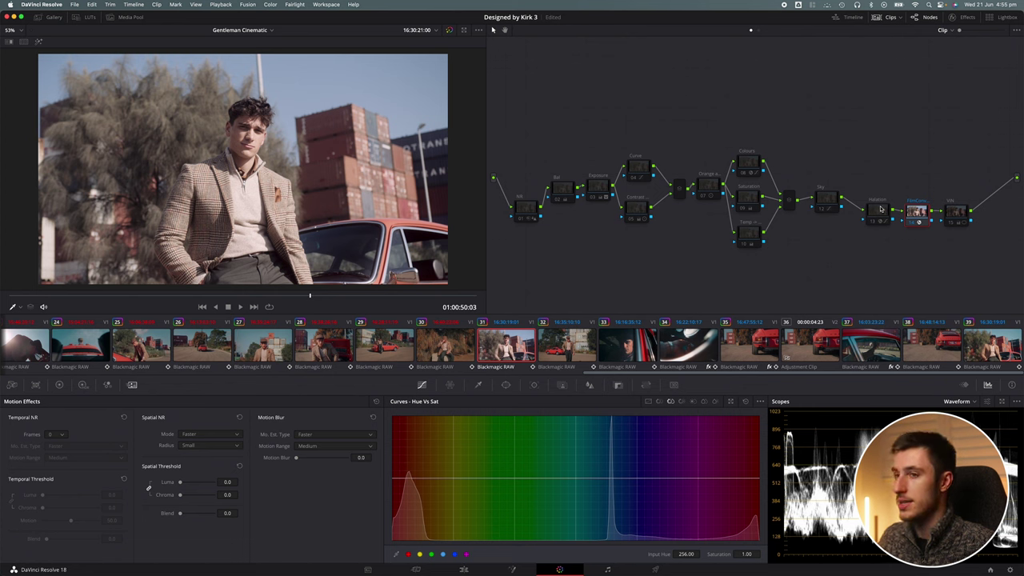
Enable the Bal and Exposure nodes, with the primaries displayed as color bars.
click(566, 188)
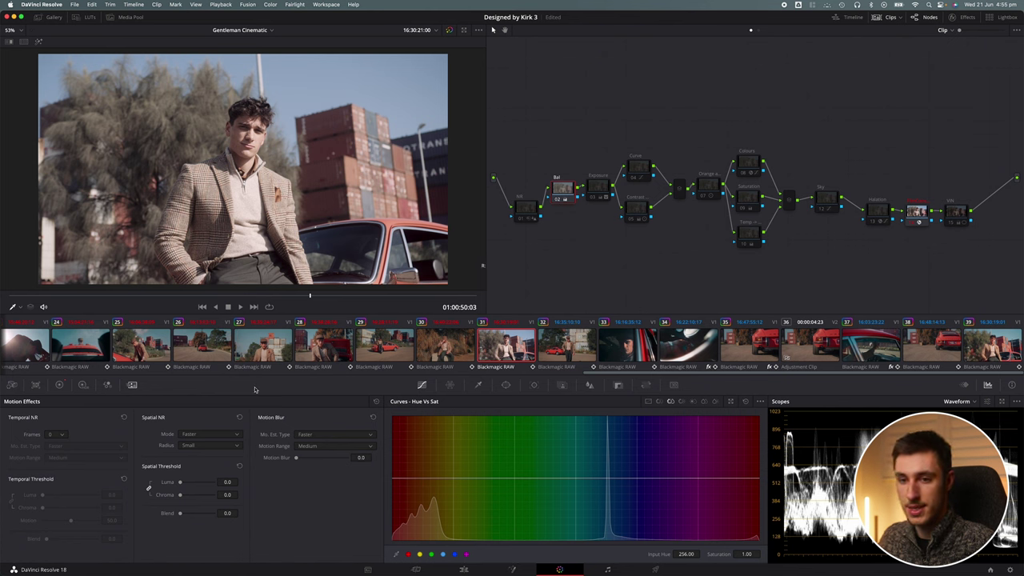
click(59, 385)
click(350, 401)
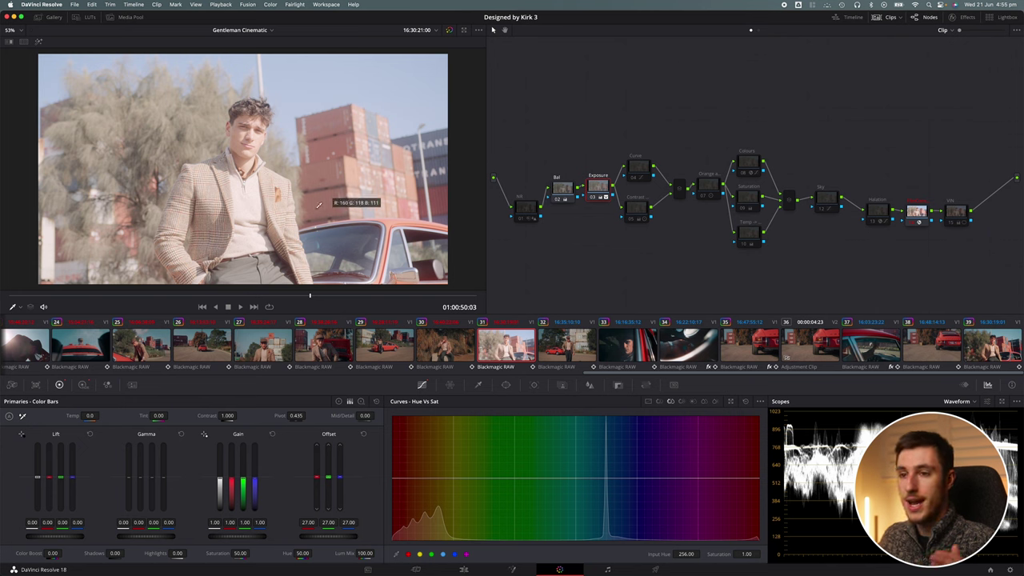
Enable the Curve and Contrast nodes and display the custom curve.
key(ctrl+d)
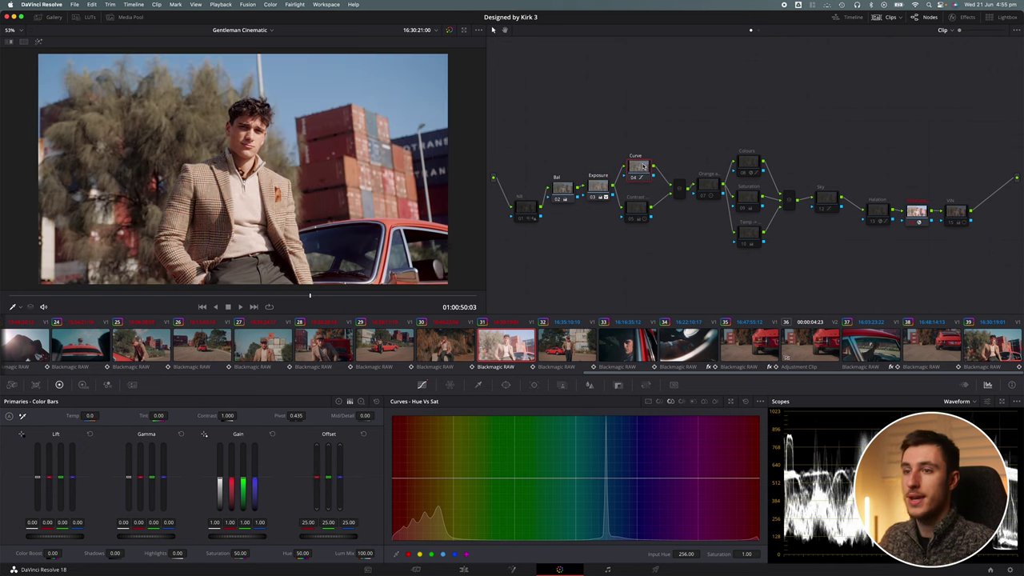
click(648, 401)
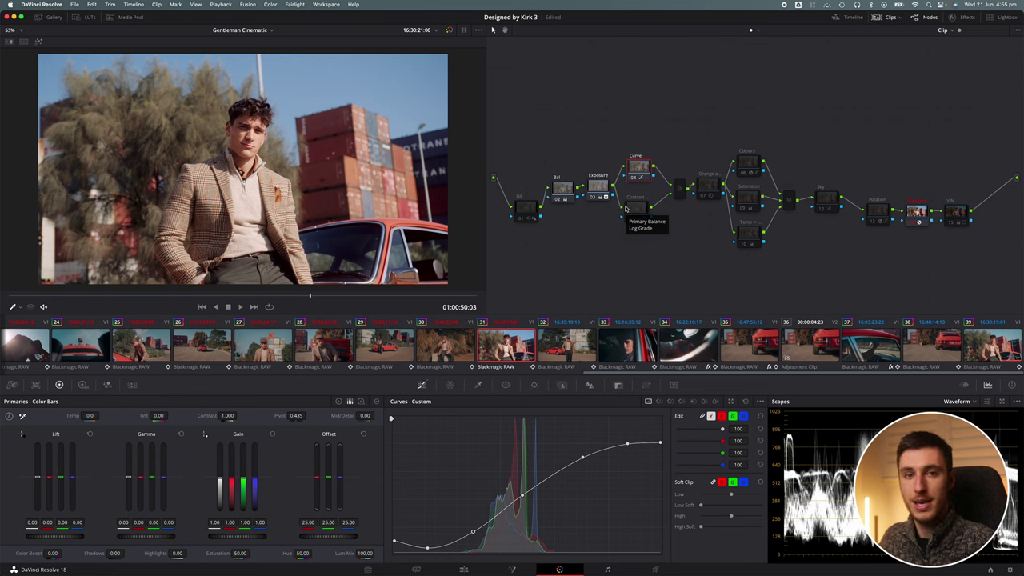
click(628, 208)
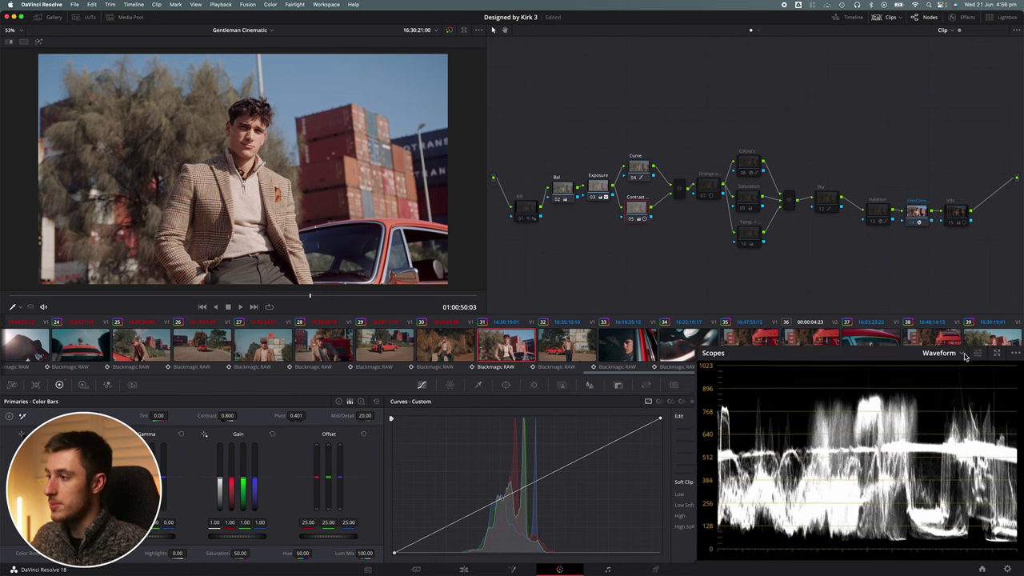
Switch the scope to Histogram and enable node 07 after the first mixer, with its primaries displayed as log wheels.
click(960, 338)
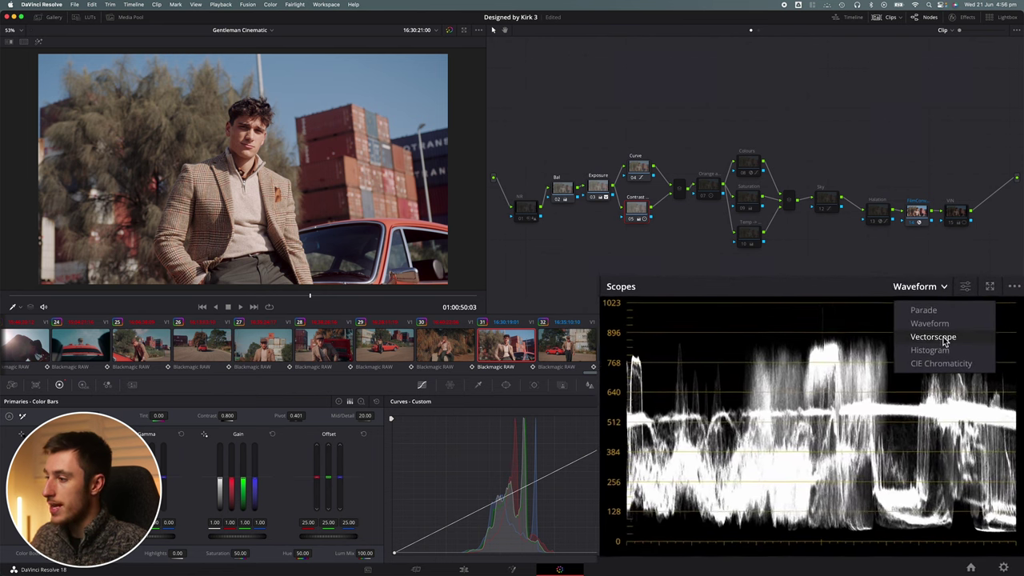
click(926, 337)
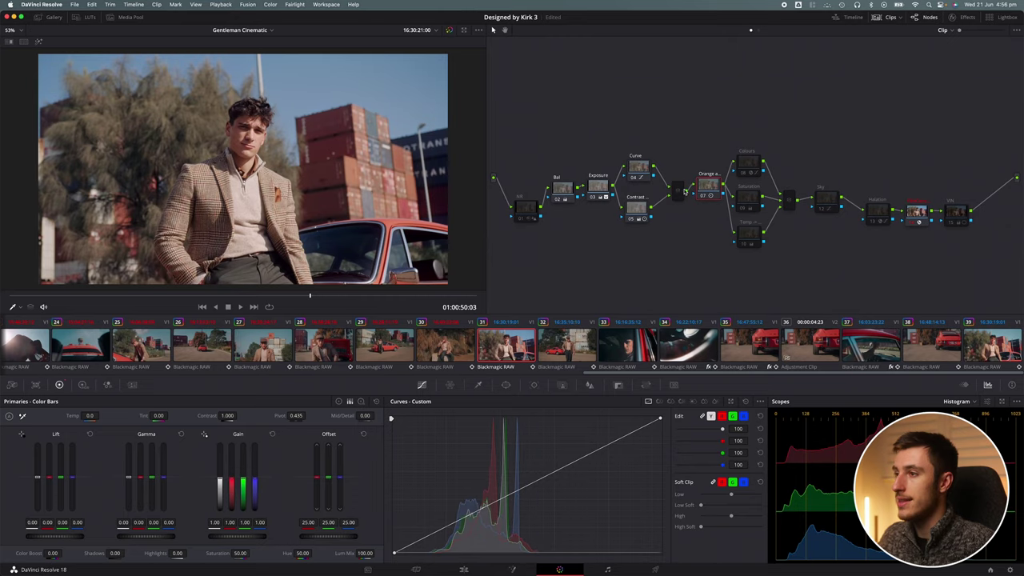
click(703, 192)
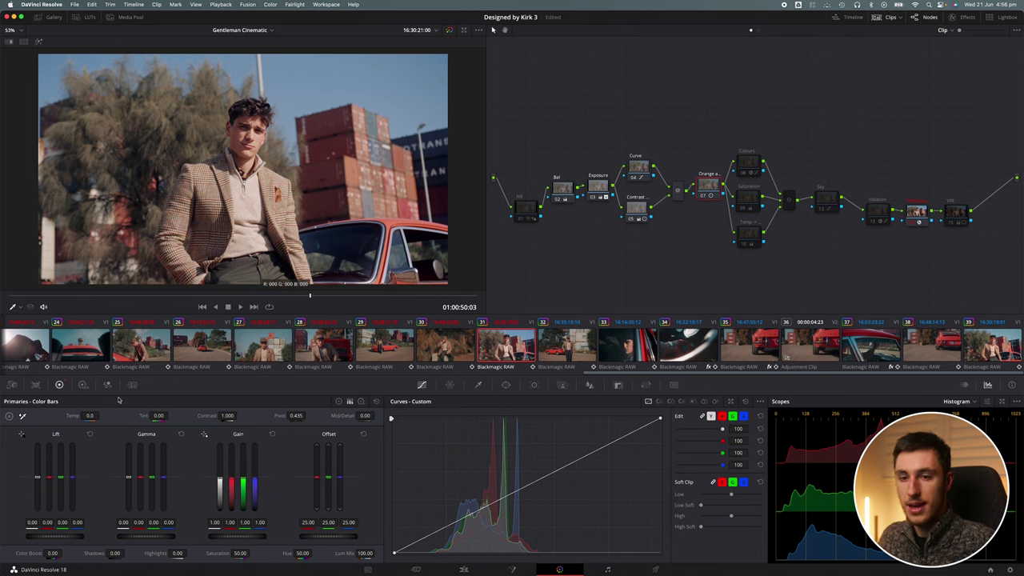
click(361, 402)
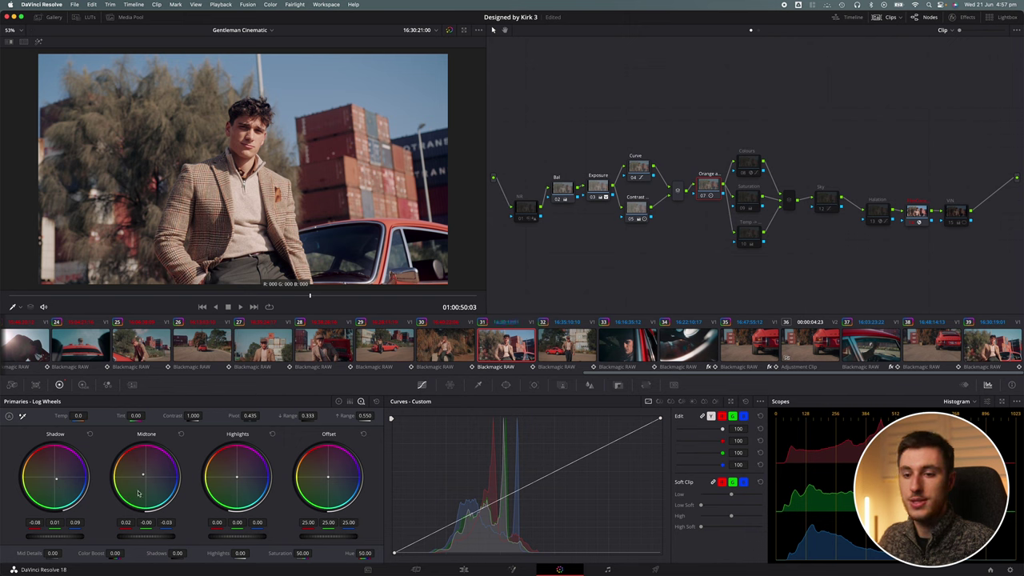
Enable the Colours, Saturation, Temp and Sky nodes, checking the Tetra DCTL settings on the Colours node.
click(752, 164)
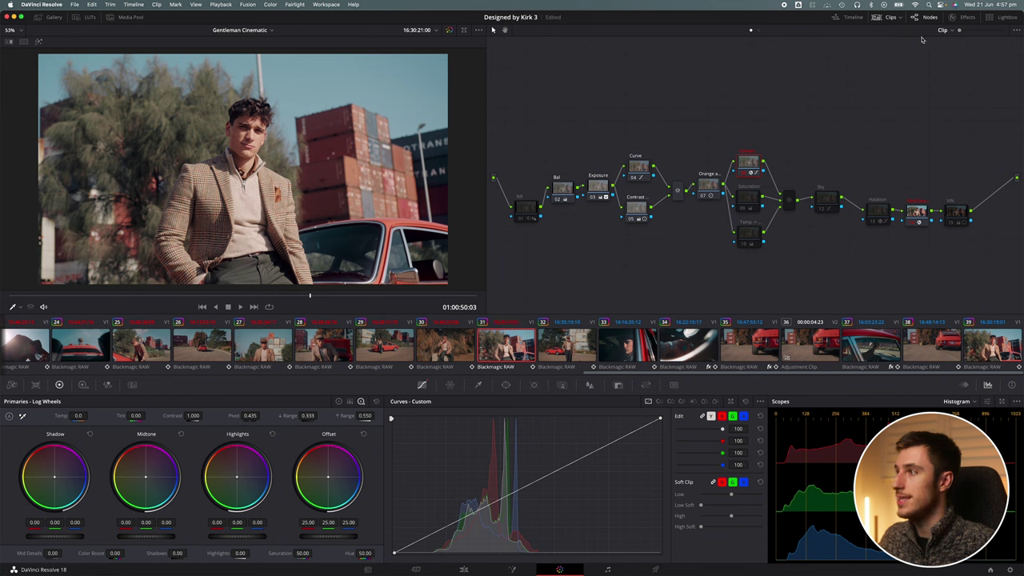
click(963, 18)
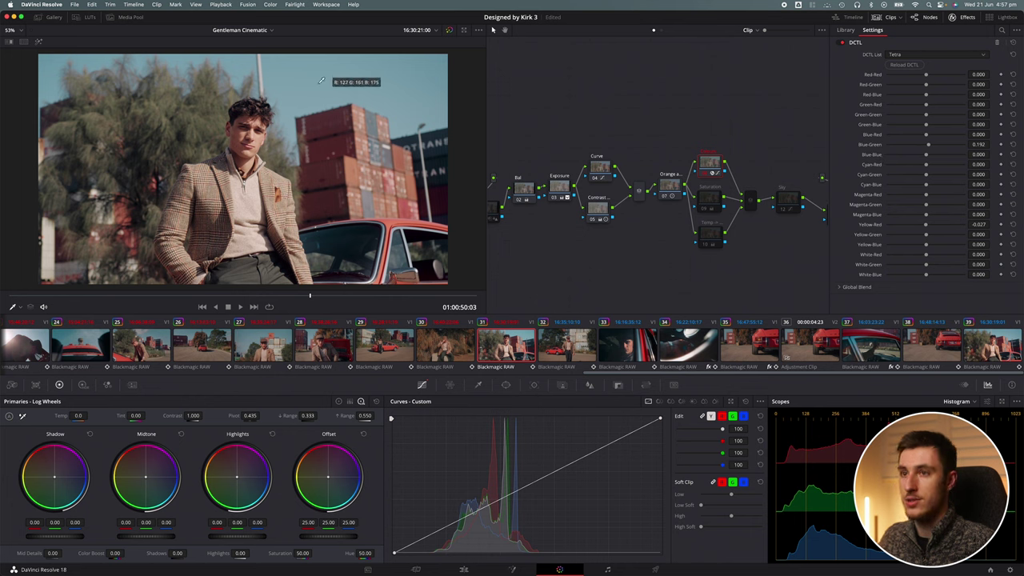
click(715, 199)
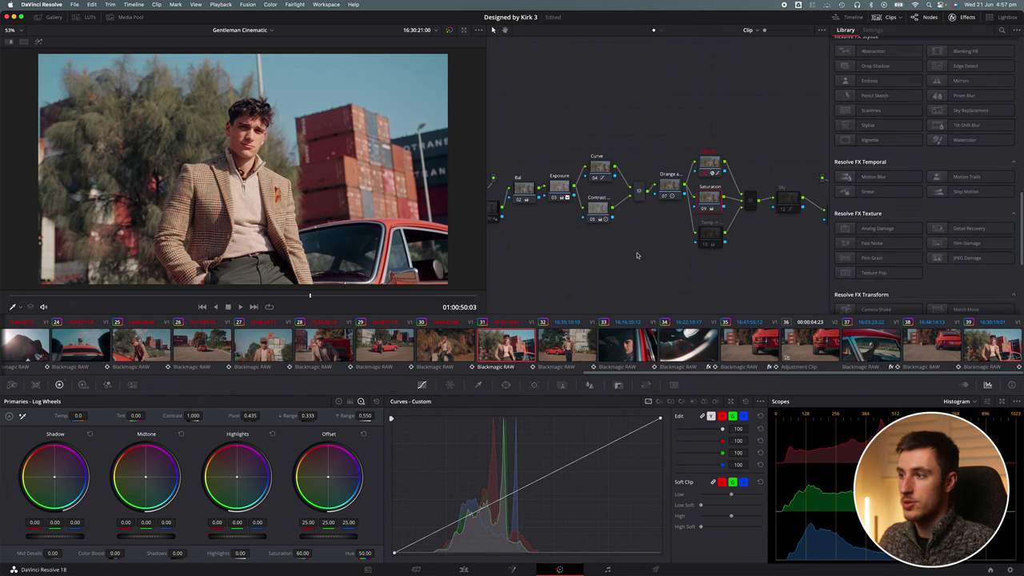
key(ctrl+d)
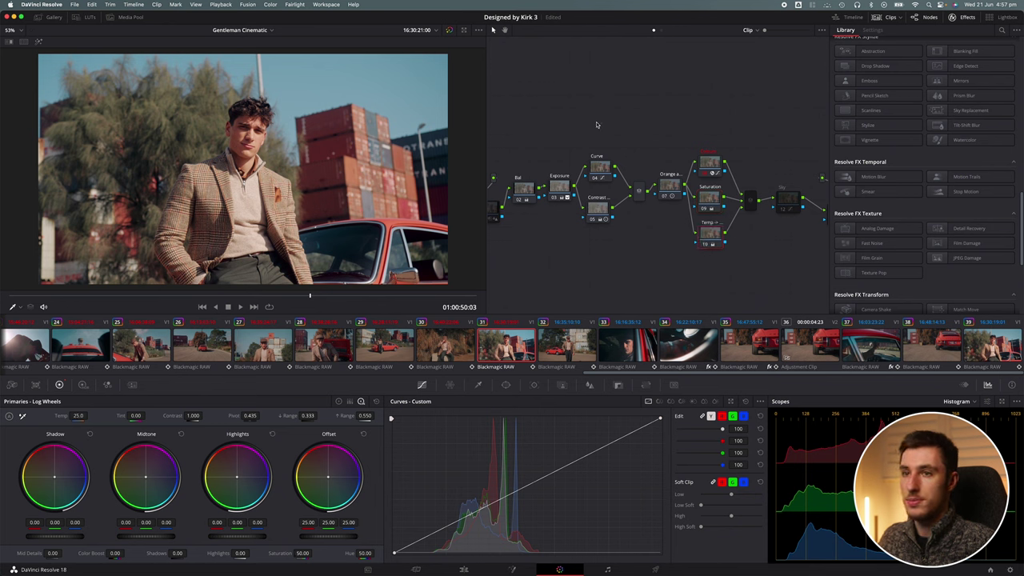
scroll(320, 136, down, 1)
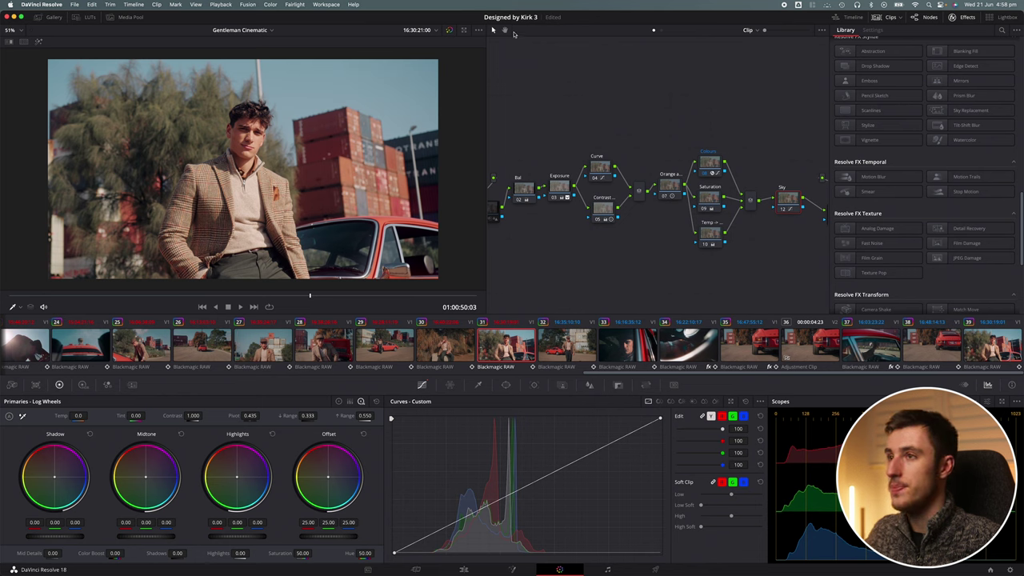
Enable the Halation node and examine its settings and its glow on the man's jacket up close.
scroll(613, 99, right, 3)
click(739, 199)
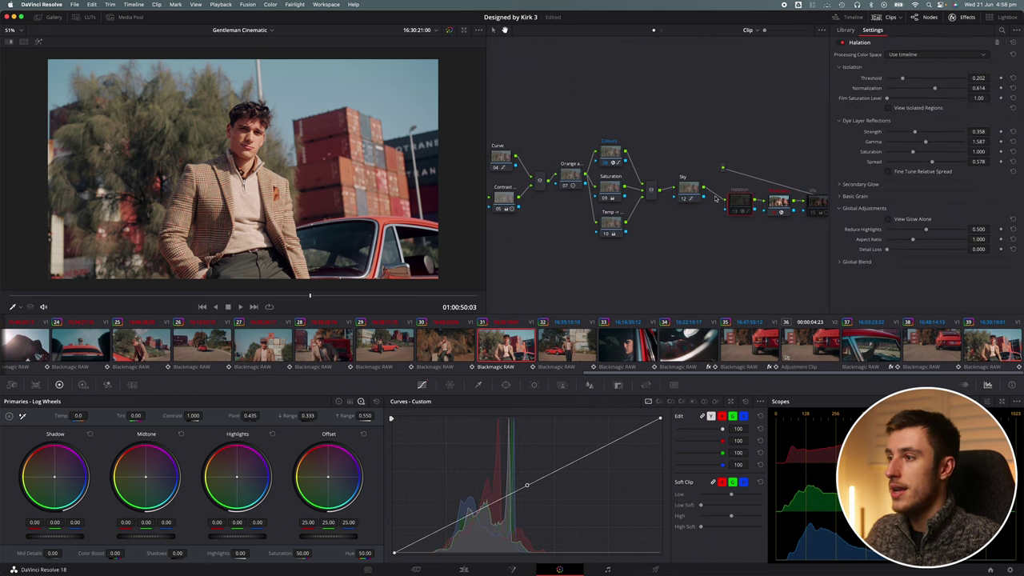
scroll(257, 164, up, 1)
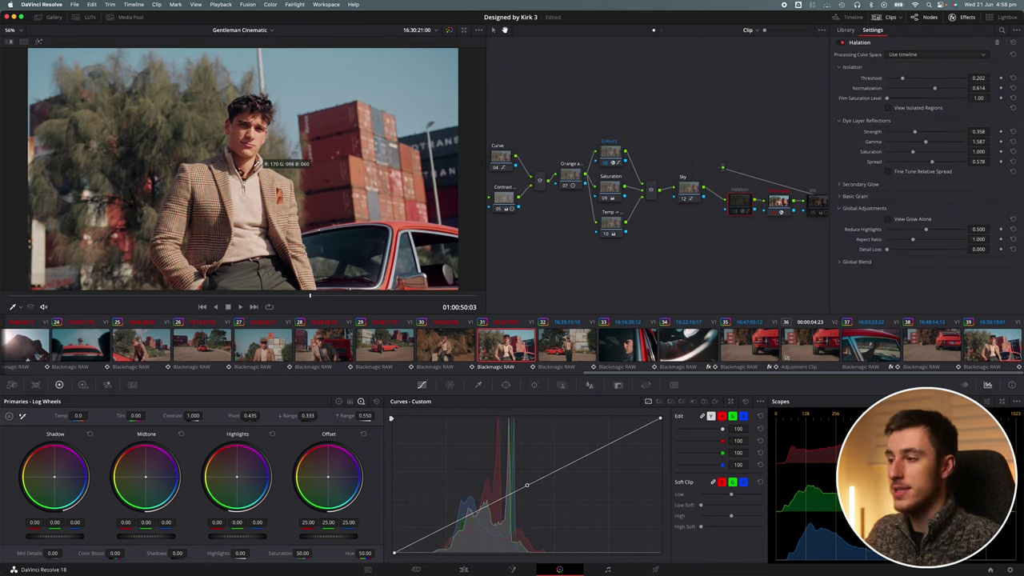
scroll(284, 182, up, 1)
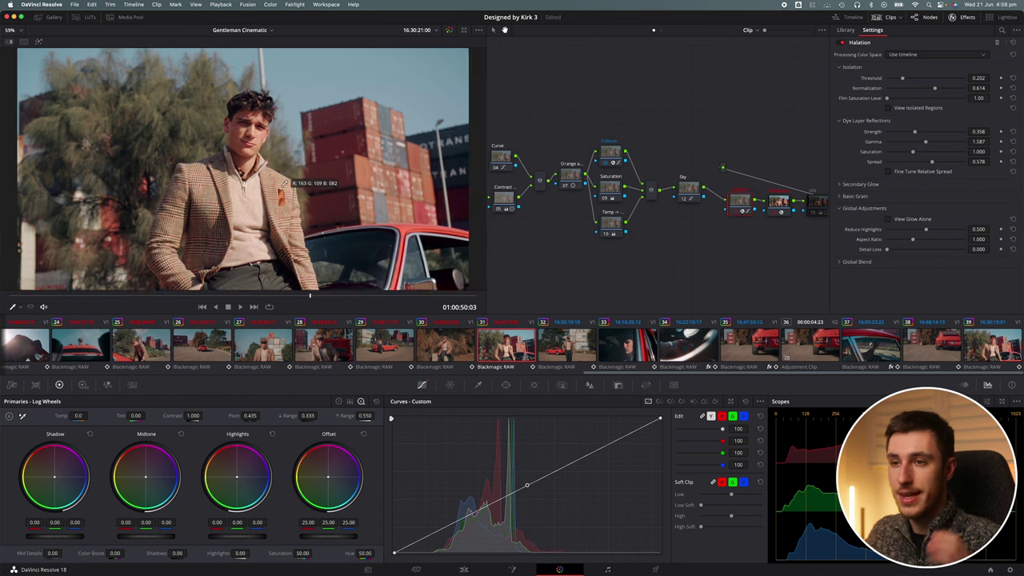
scroll(284, 183, up, 1)
scroll(304, 209, up, 1)
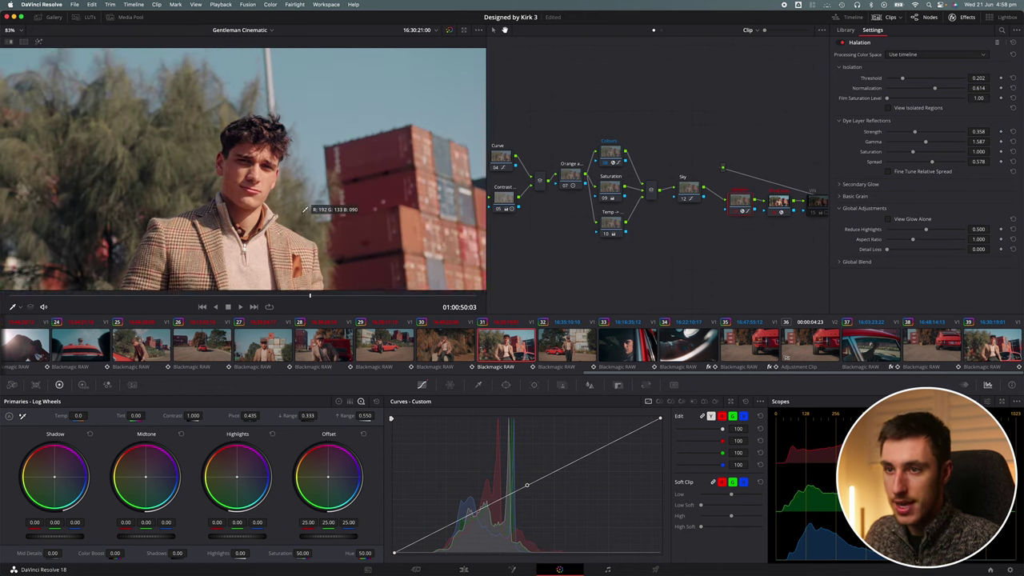
scroll(304, 209, up, 5)
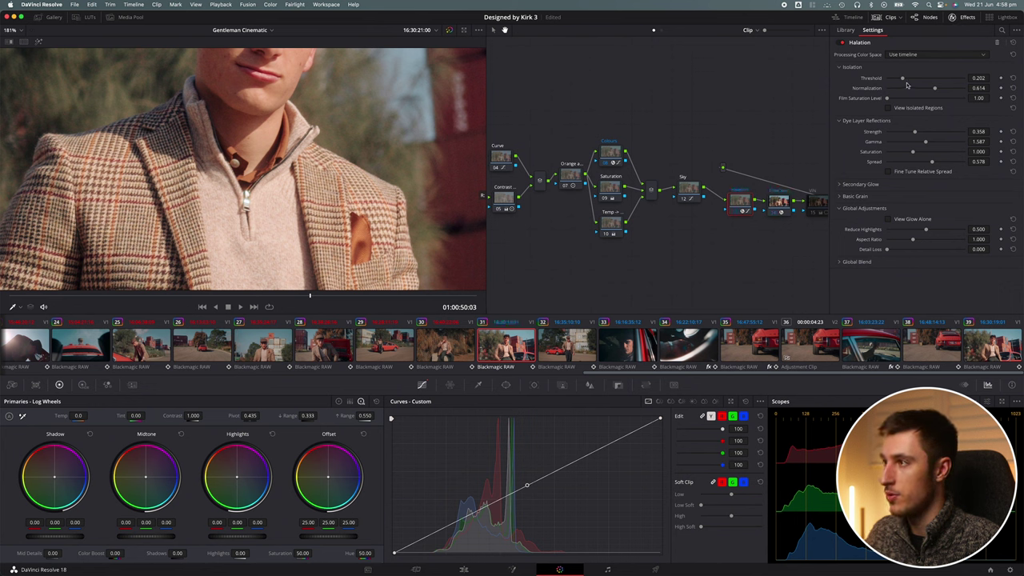
mouse_move(903, 79)
mouse_down()
mouse_move(947, 83)
mouse_move(892, 88)
mouse_up()
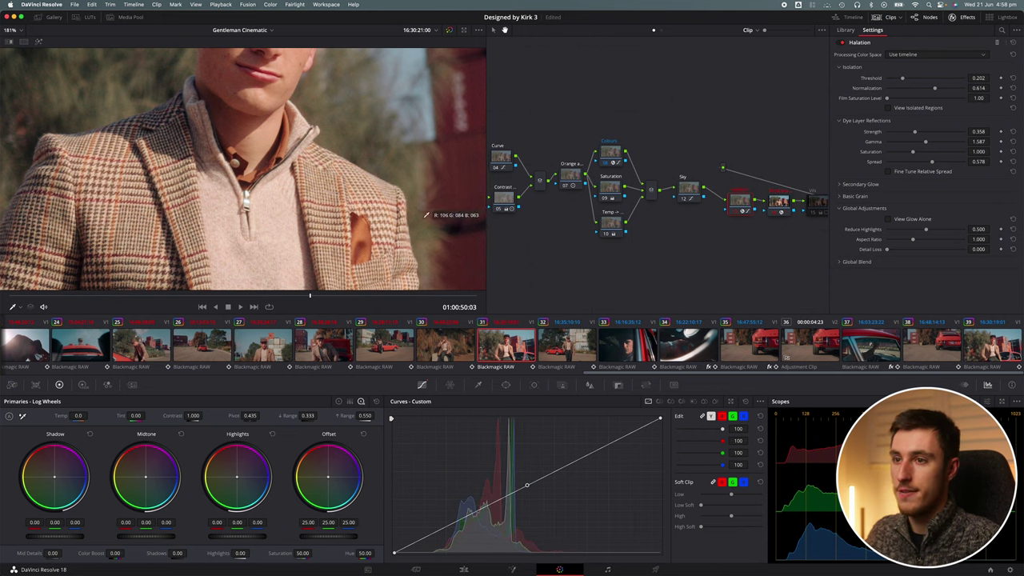
key(space)
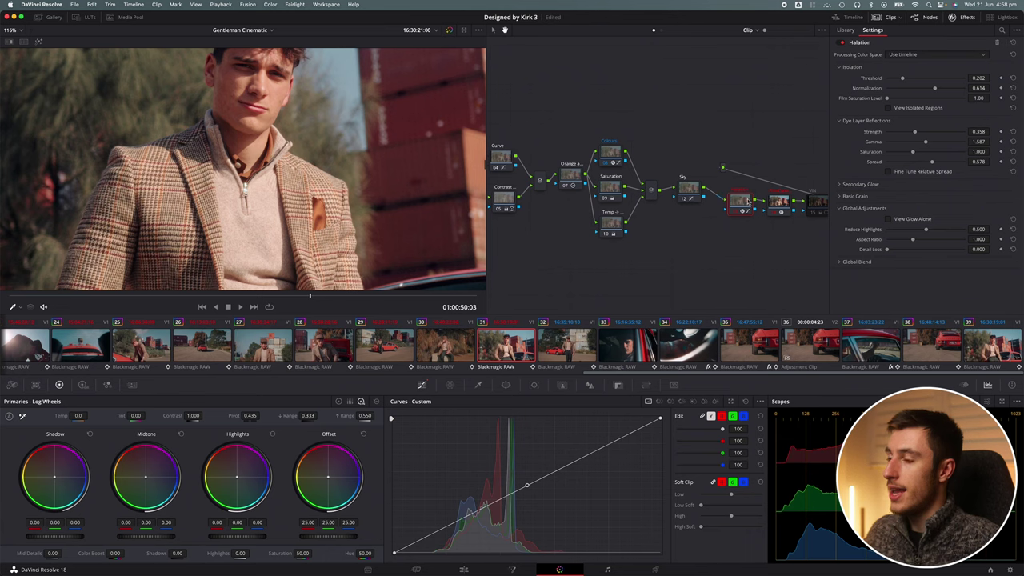
Review the FilmConvert Nitrate node's settings and enable the VIN node, with the primary color wheels displayed.
click(774, 203)
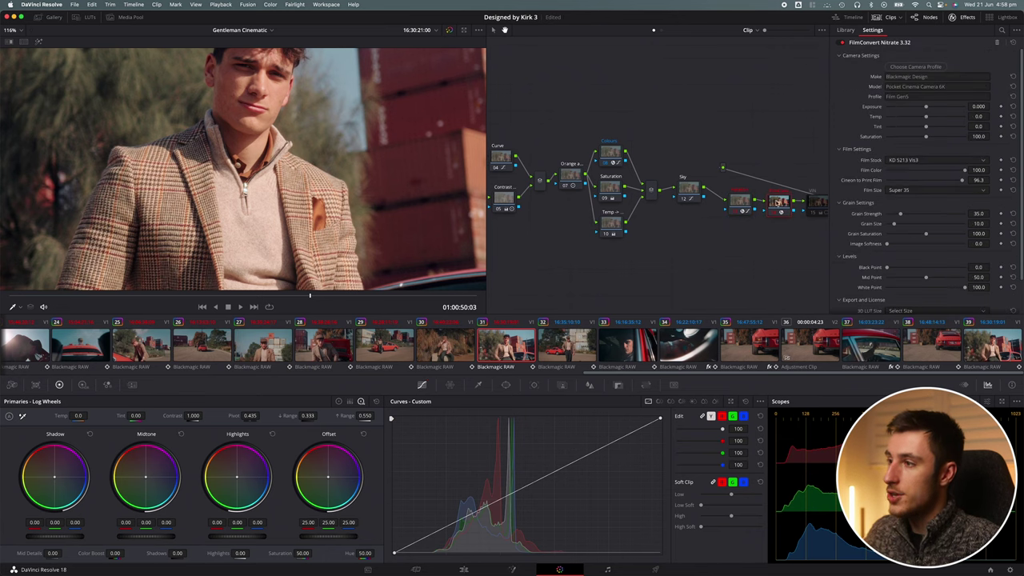
drag(788, 149, 730, 138)
scroll(390, 185, down, 5)
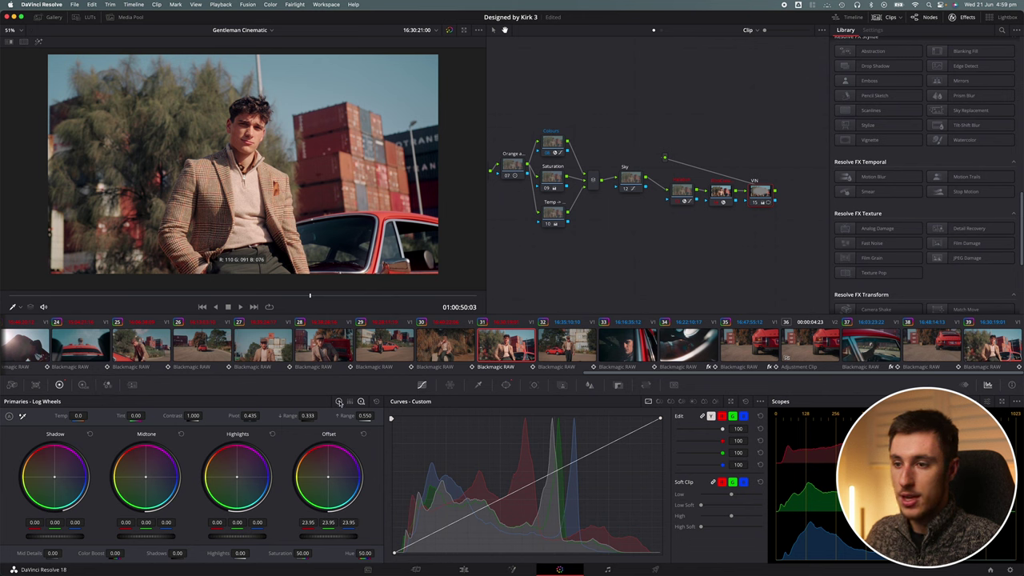
click(339, 402)
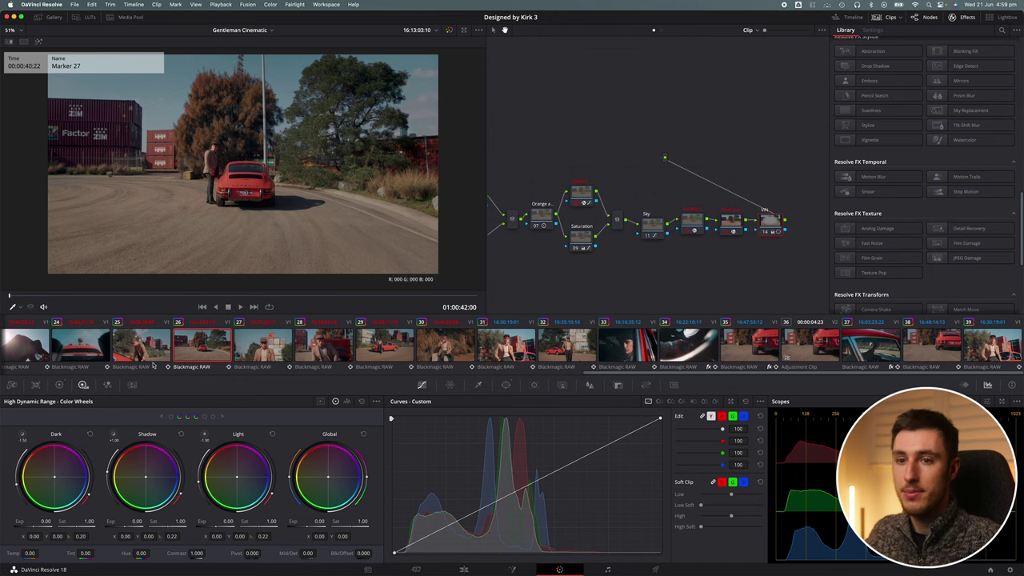
Review the grade on clip 24 and its Sky node, and step back through the earlier clips to clip 12.
click(90, 350)
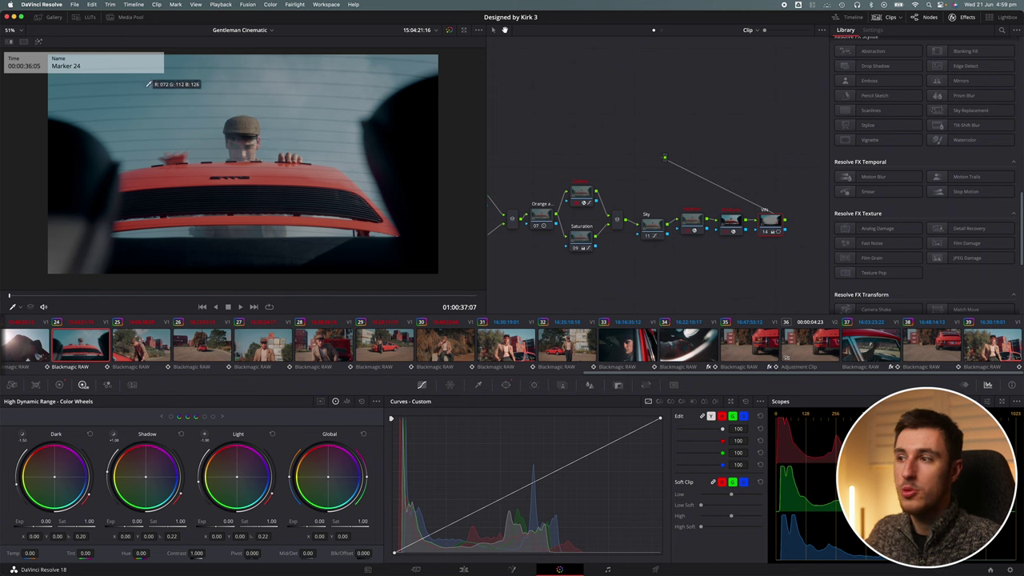
click(652, 224)
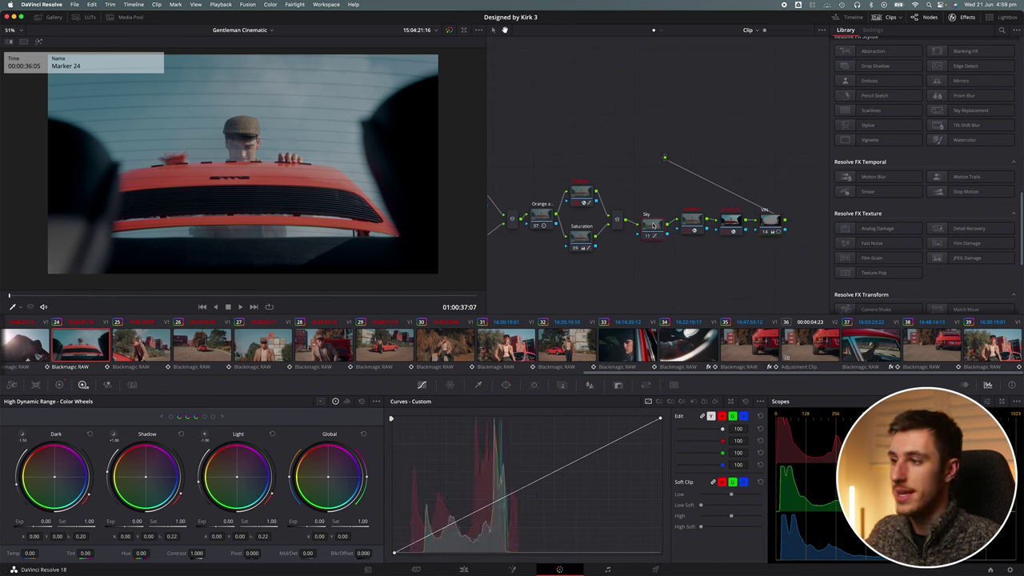
key(Up)
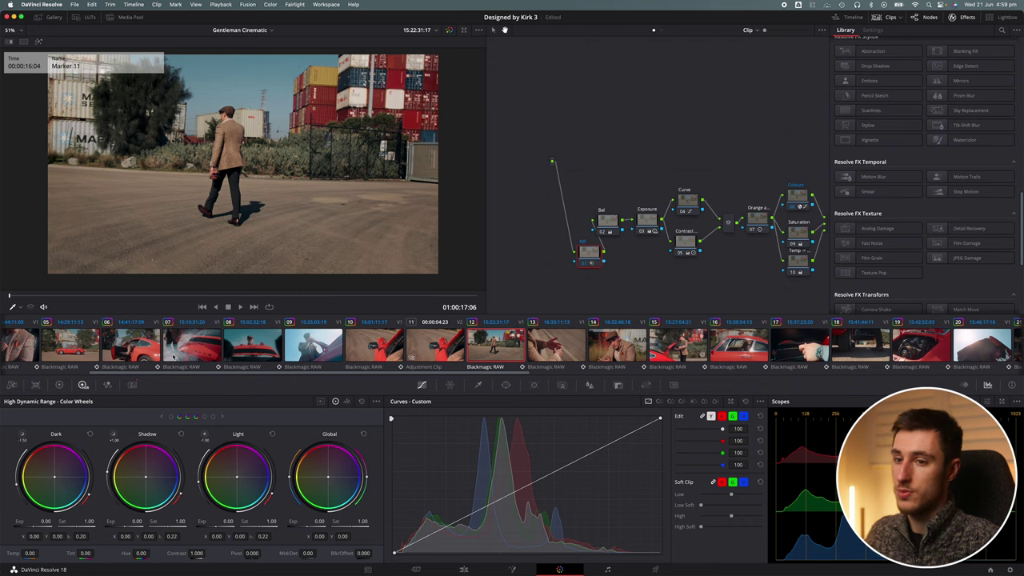
Open clip 03 and examine the sleeve, hand and steering wheel highlight at high magnification.
scroll(172, 357, left, 5)
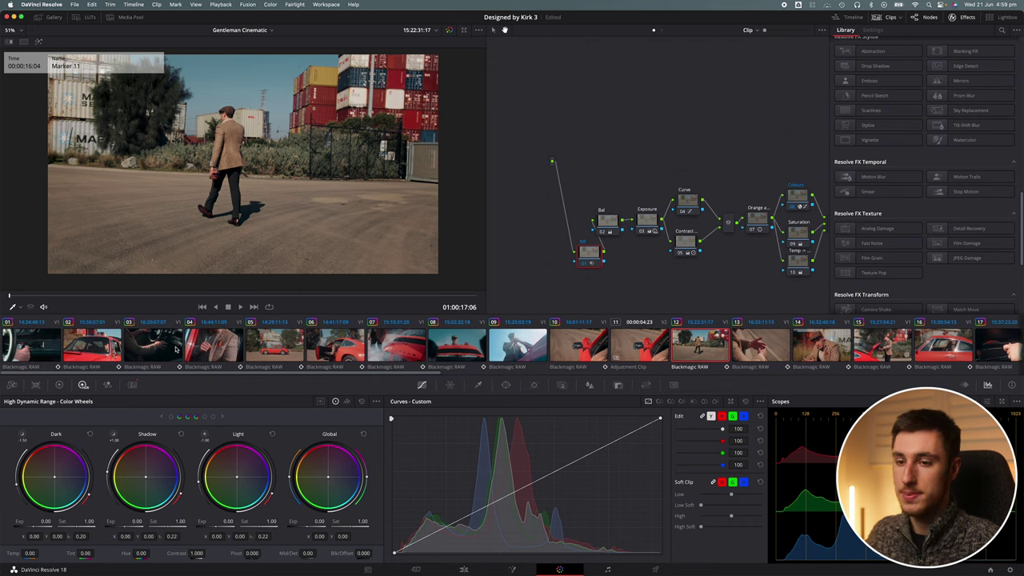
click(157, 353)
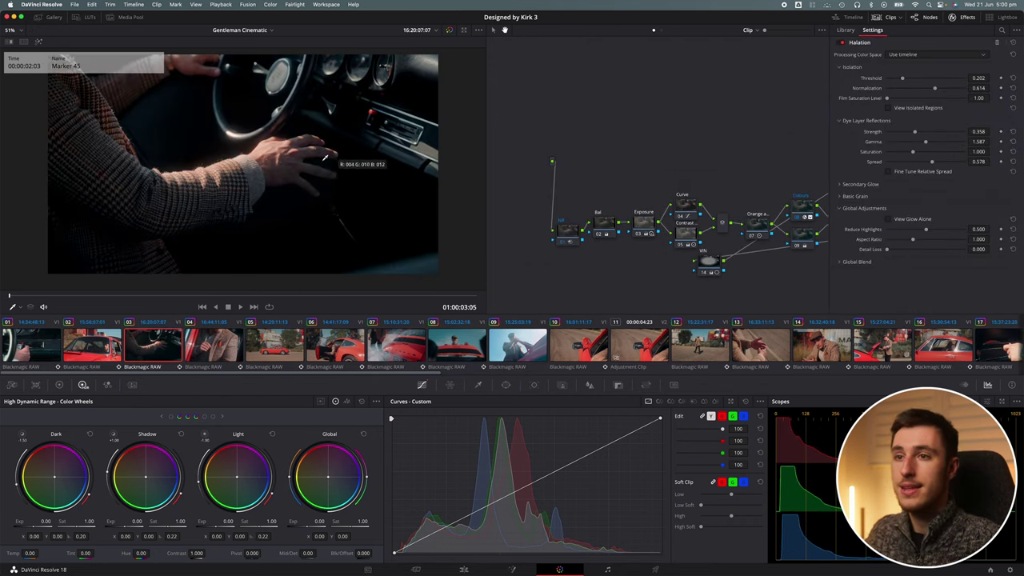
scroll(213, 132, up, 6)
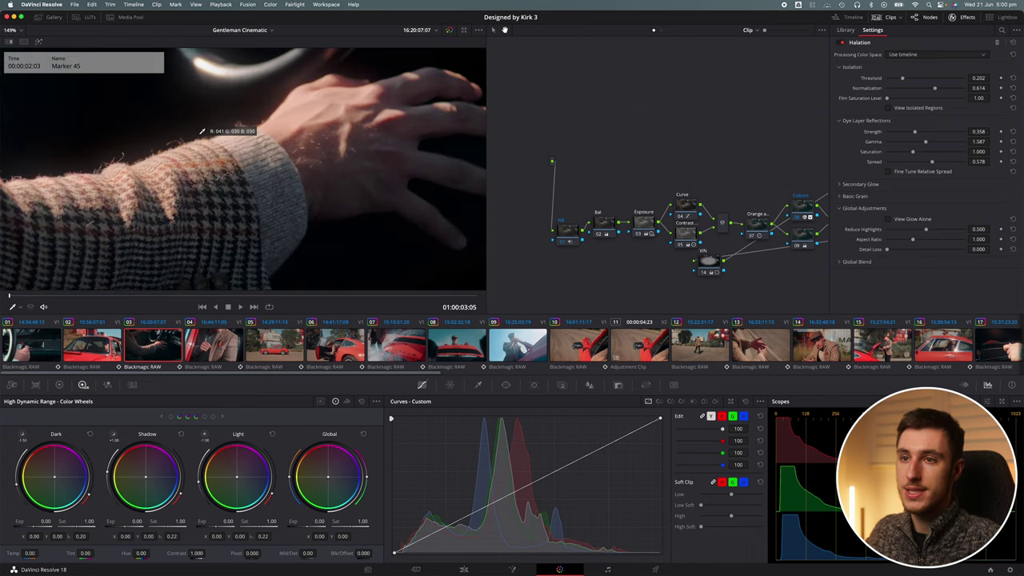
scroll(201, 127, up, 6)
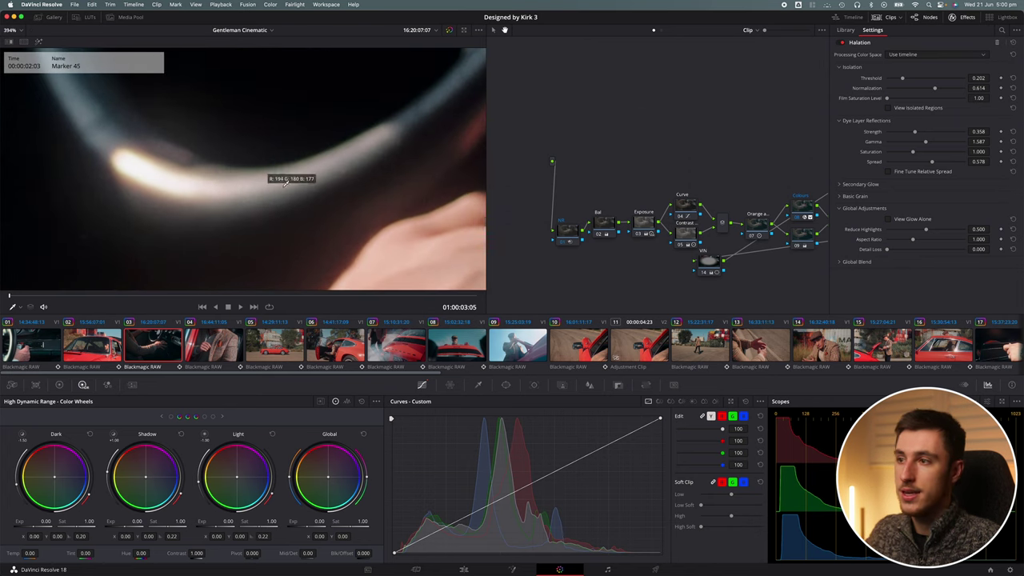
Disable the NR node on clip 03 and display its temporal and spatial noise reduction settings.
click(567, 230)
key(ctrl+d)
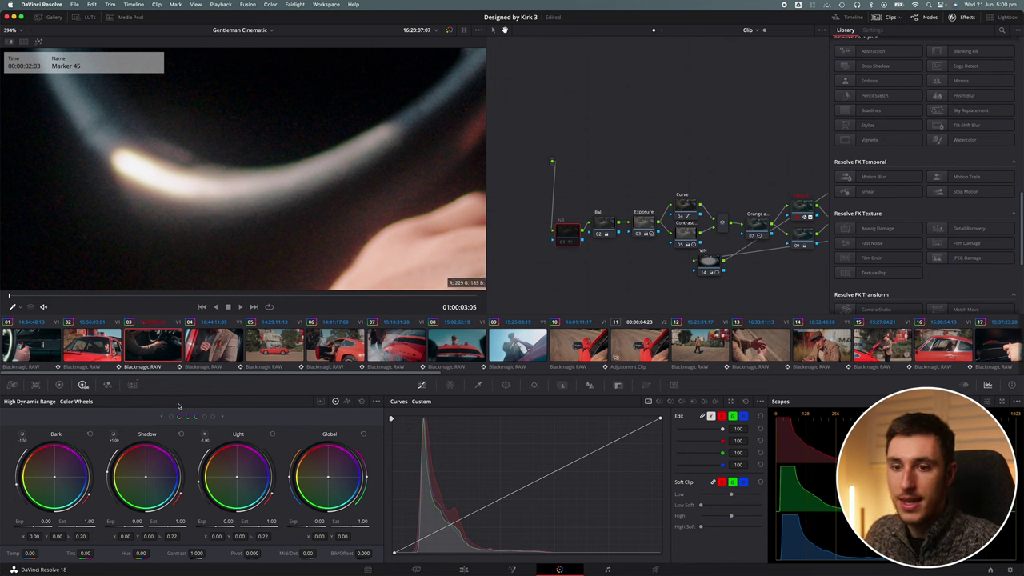
click(132, 386)
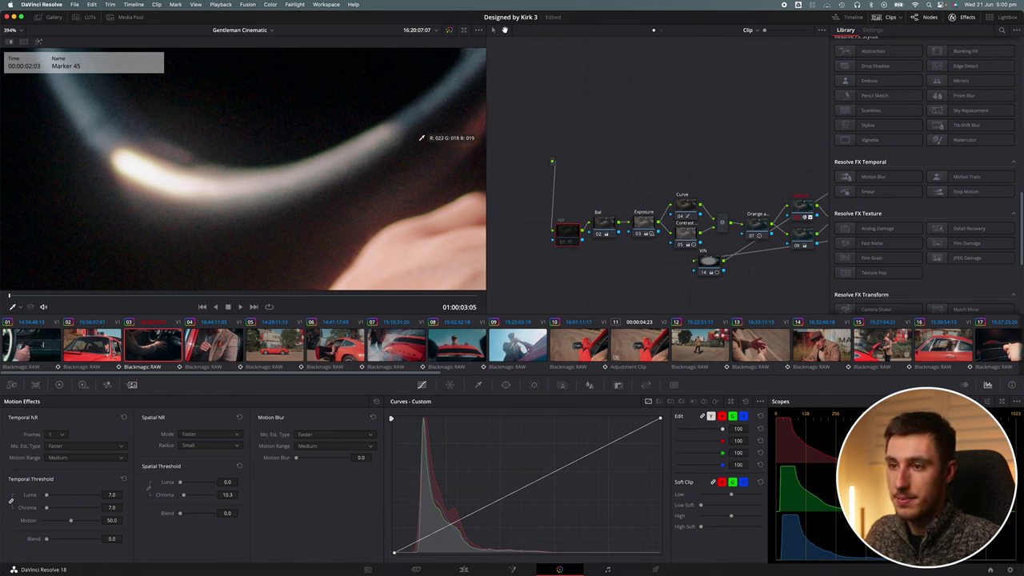
Switch to the Edit page, fit the whole Gentleman Cinematic timeline in view and examine its music and sound effect tracks.
key(shift+4)
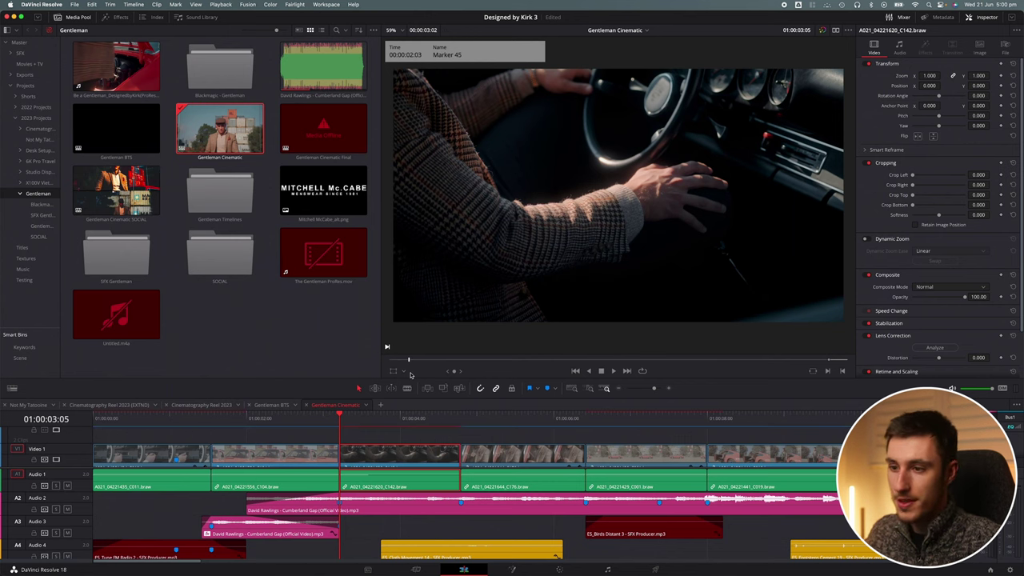
click(431, 425)
key(shift+z)
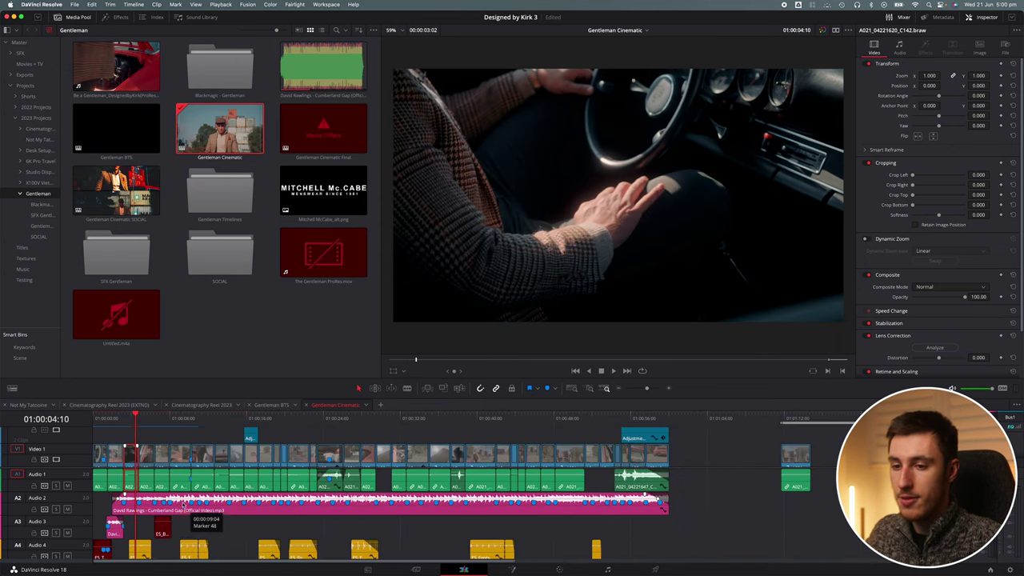
scroll(374, 509, down, 4)
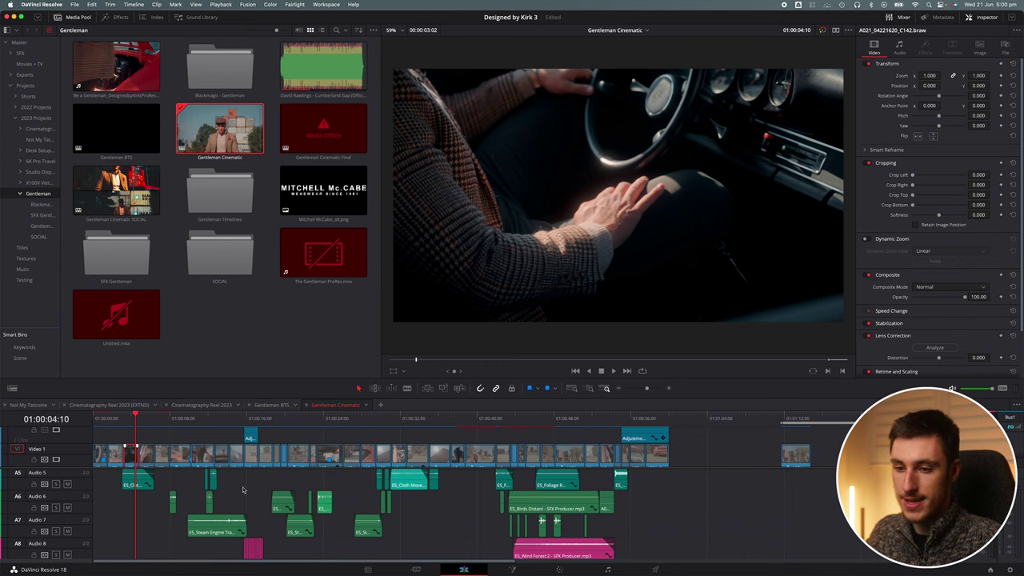
scroll(334, 528, down, 2)
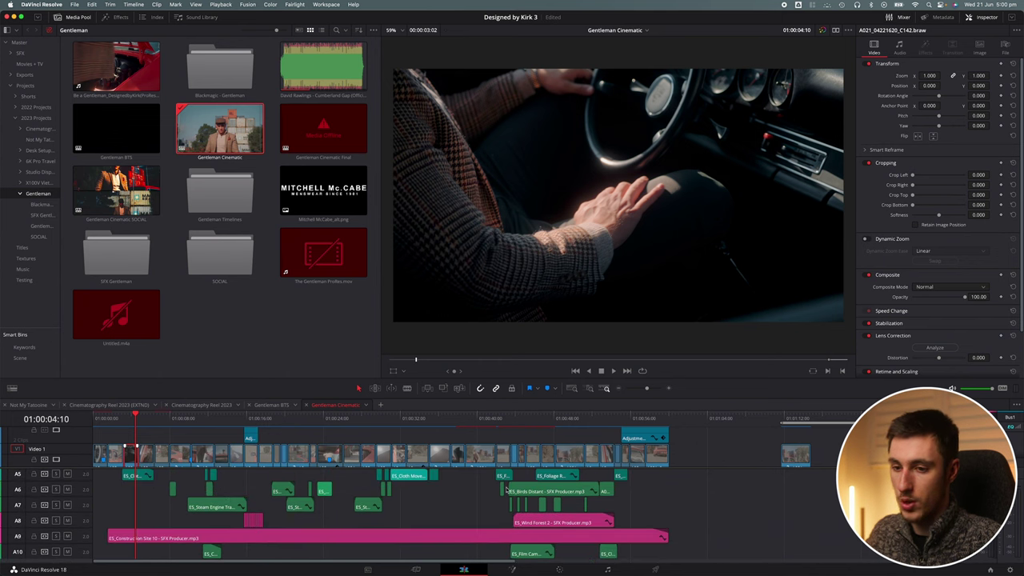